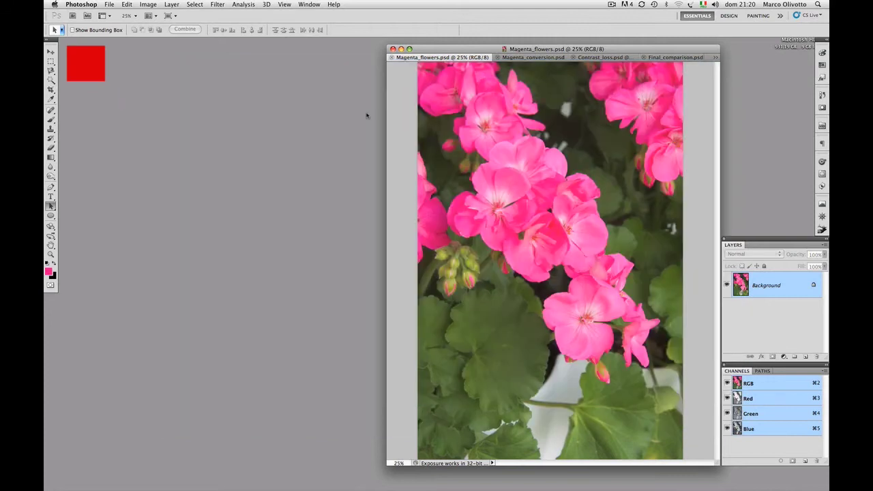
Turn on View > Gamut Warning so the unprintable magenta petals and greens show grey
left_click(285, 6)
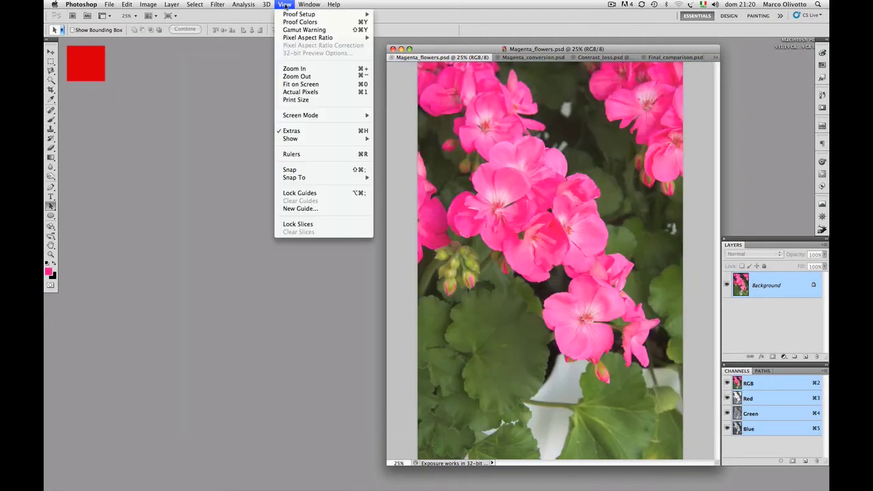
left_click(289, 30)
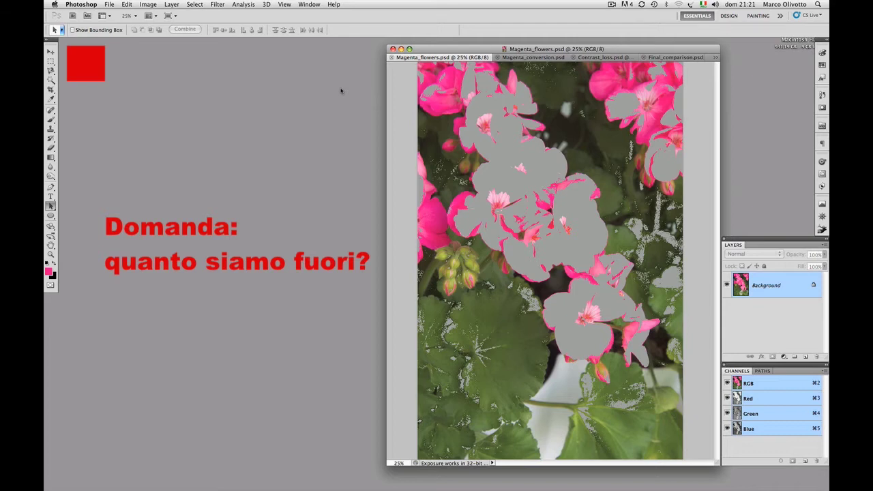
Switch off the gamut warning and turn on the CMYK Proof Colors preview
left_click(278, 4)
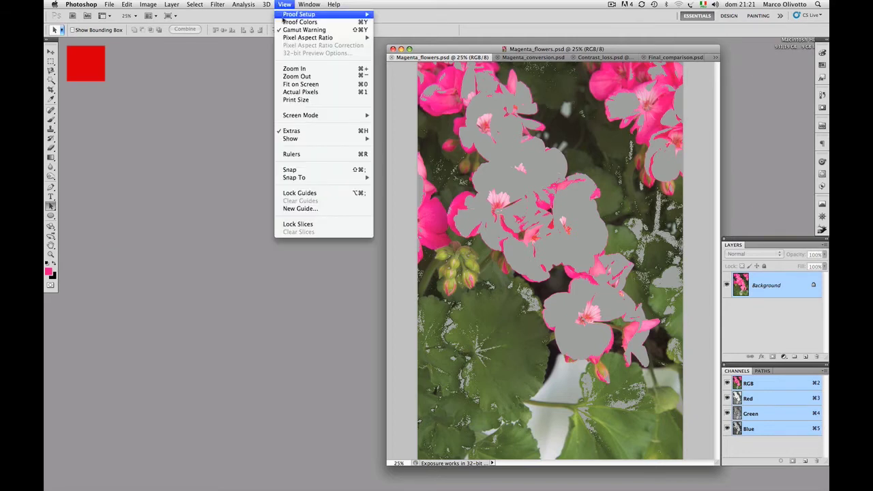
left_click(290, 30)
left_click(284, 4)
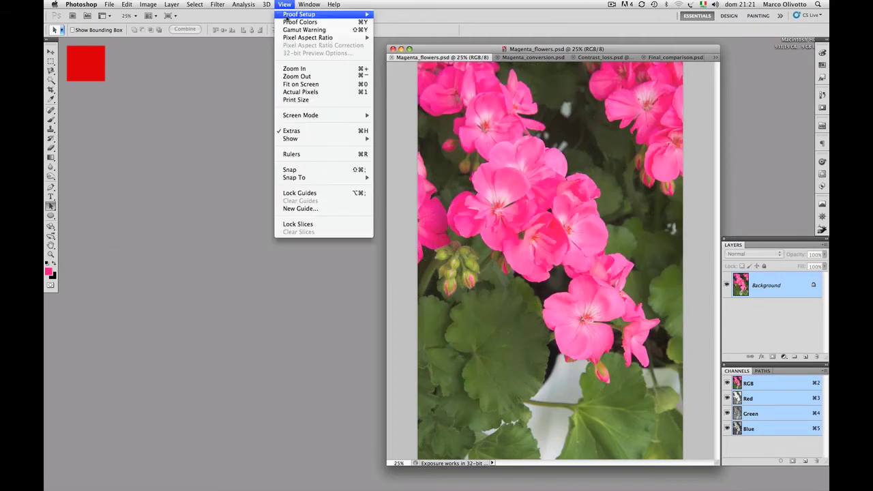
left_click(293, 21)
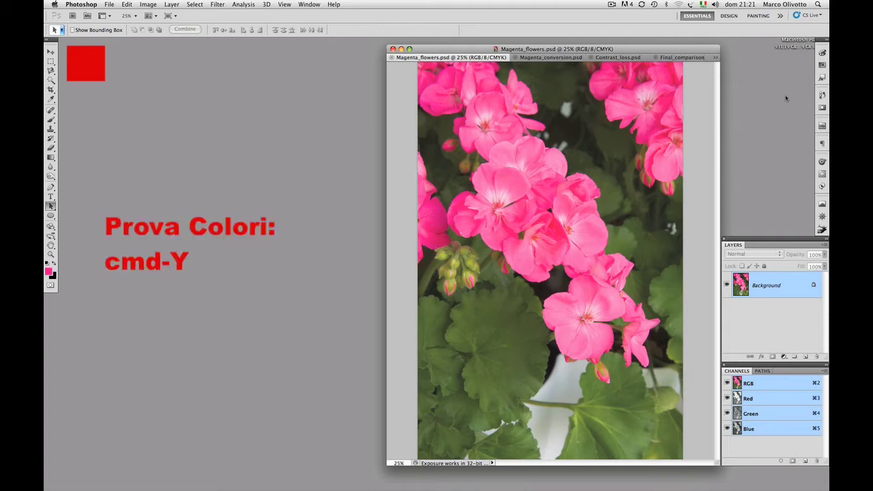
Toggle the CMYK proof with Cmd-Y to compare, then turn Proof Colors off
key("cmd+y")
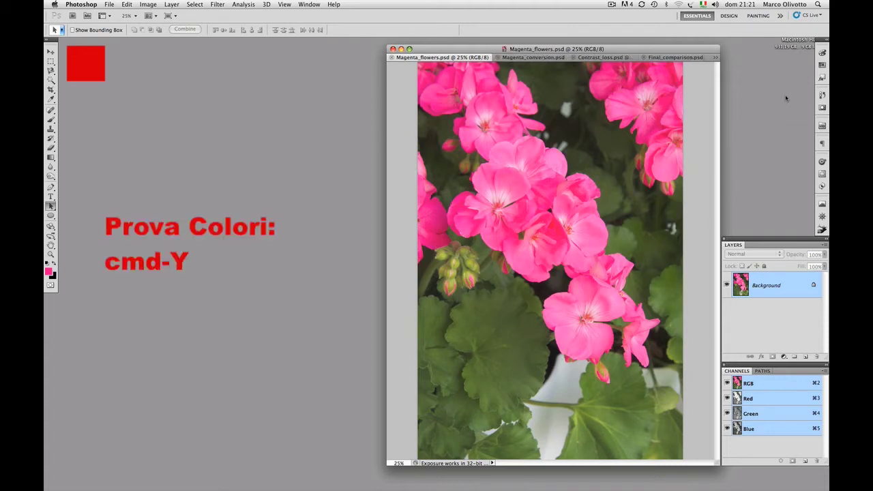
key("super+y")
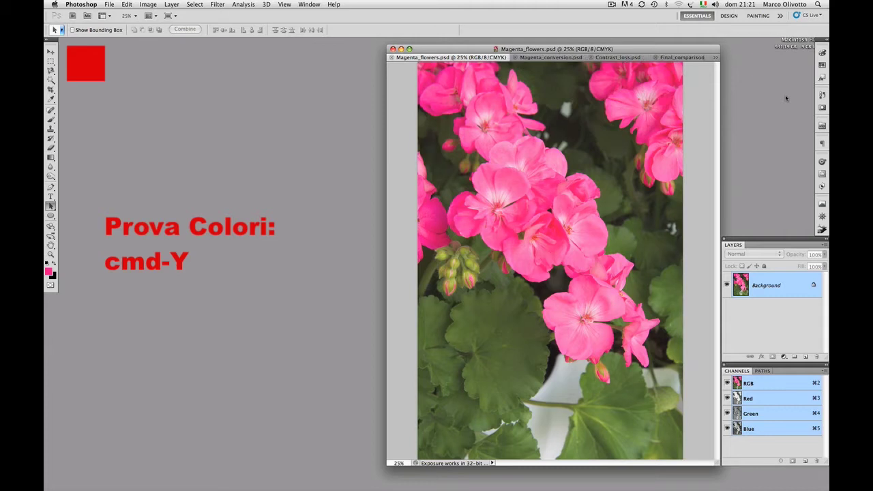
key("super+y")
key("super+y")
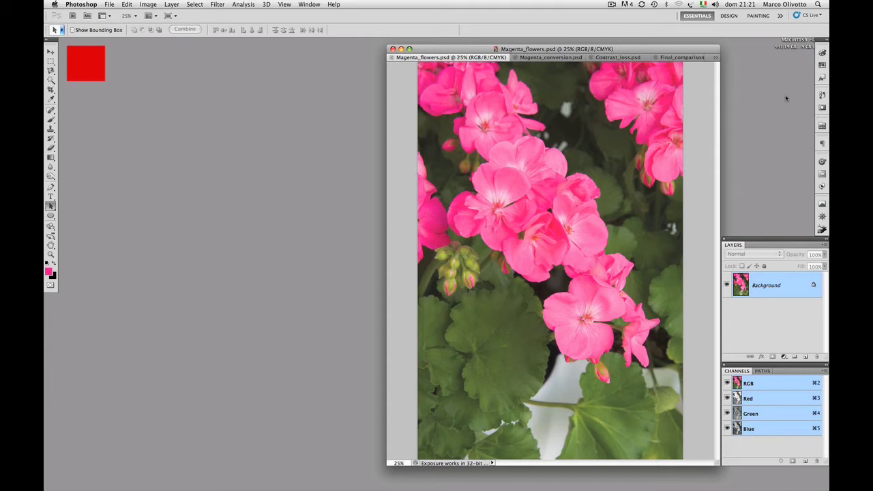
left_click(289, 4)
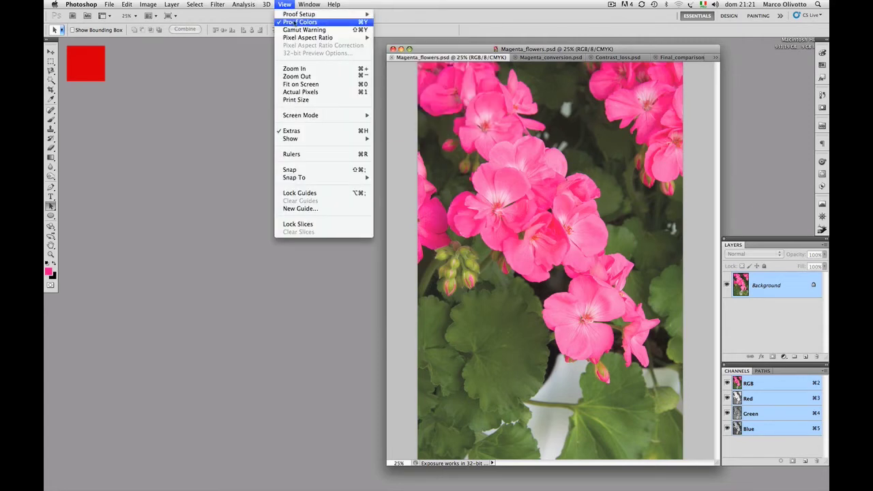
left_click(295, 22)
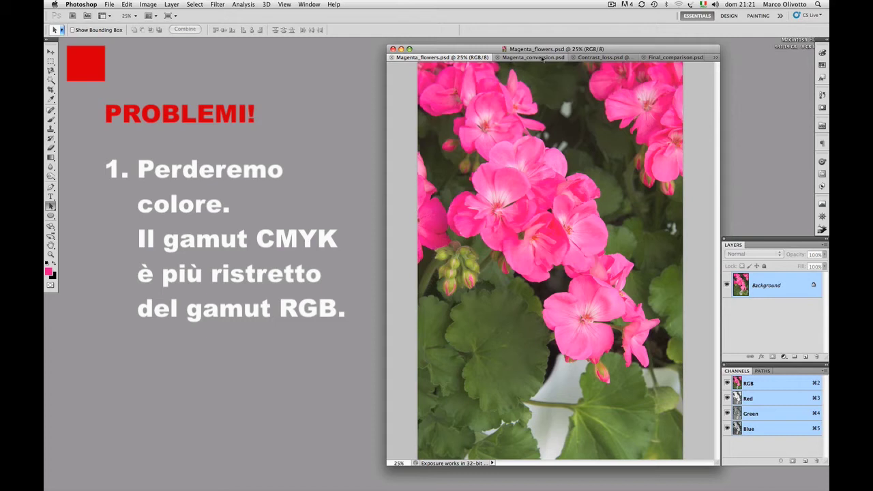
Switch to Magenta_conversion.psd and make the CMYK Magenta layer visible
left_click(534, 57)
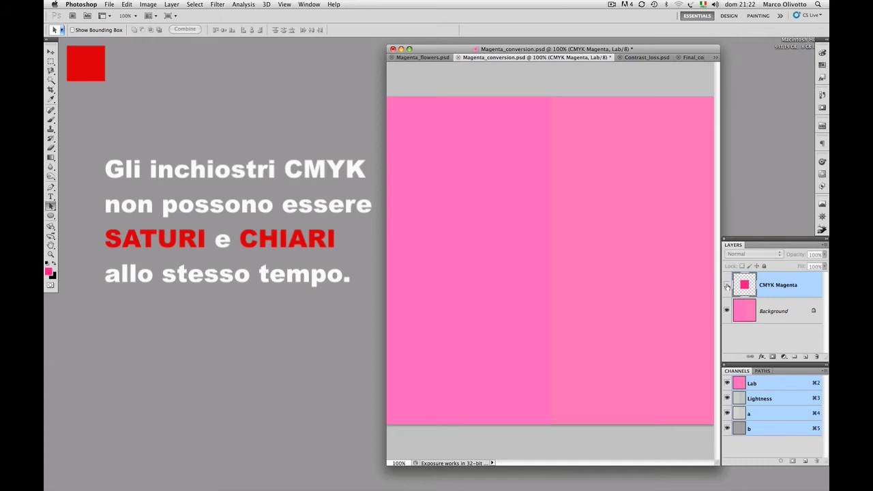
left_click(727, 286)
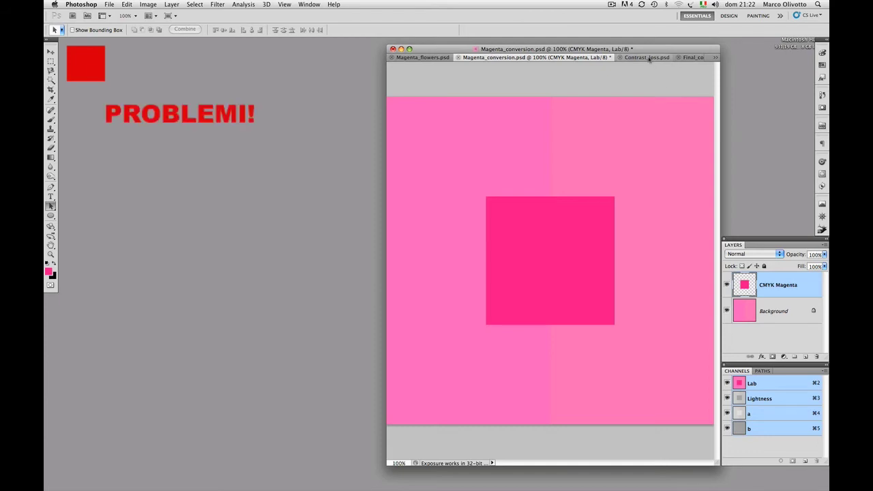
In Contrast_loss.psd, toggle the CMYK layer to compare it with RGB, ending visible
left_click(649, 58)
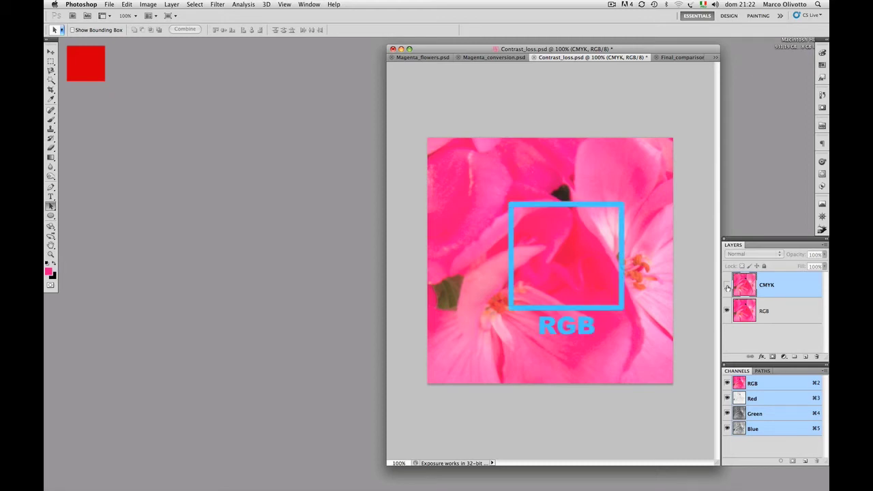
left_click(727, 285)
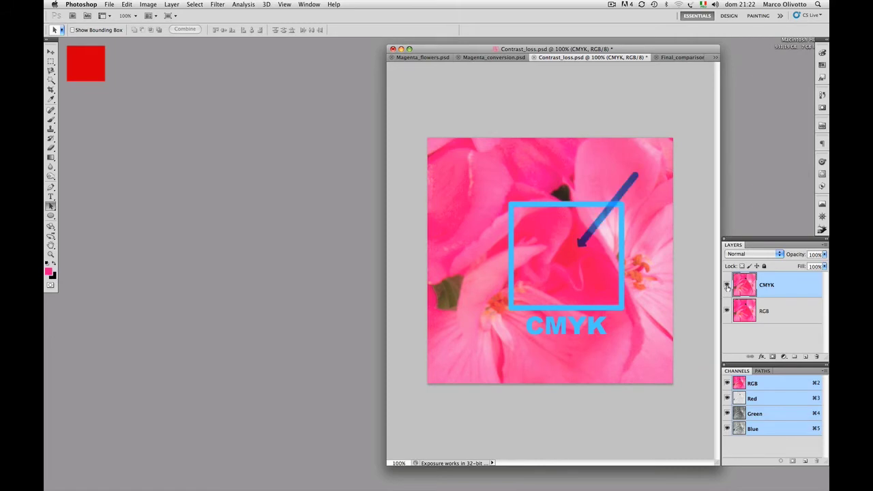
left_click(726, 285)
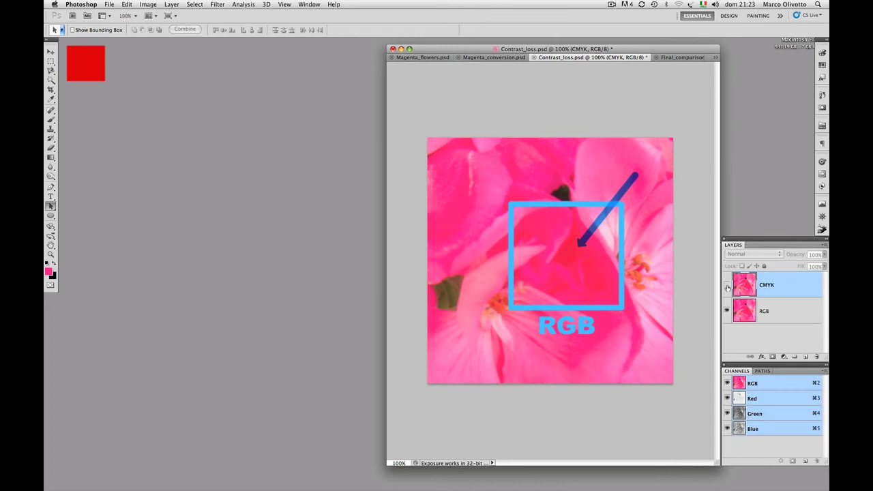
left_click(726, 285)
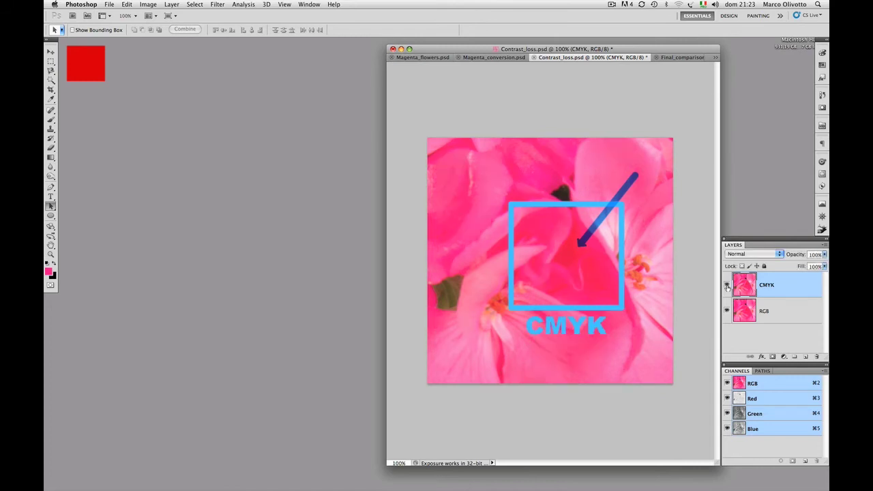
left_click(727, 285)
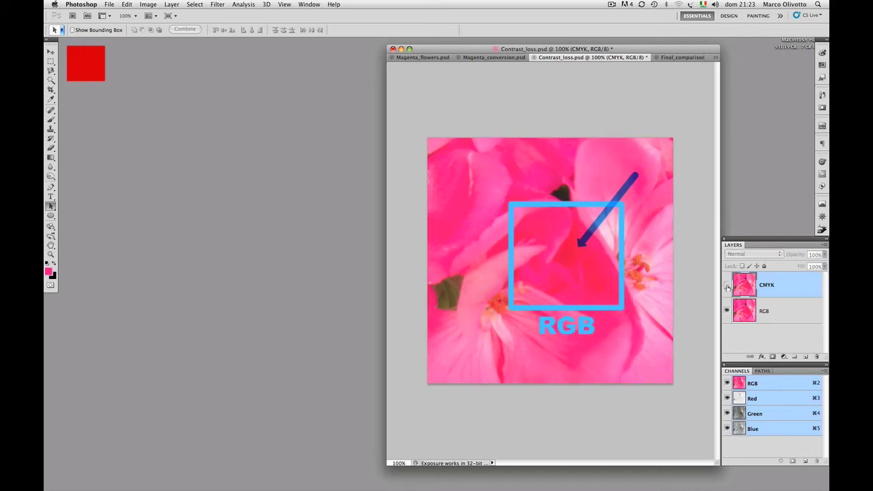
left_click(726, 285)
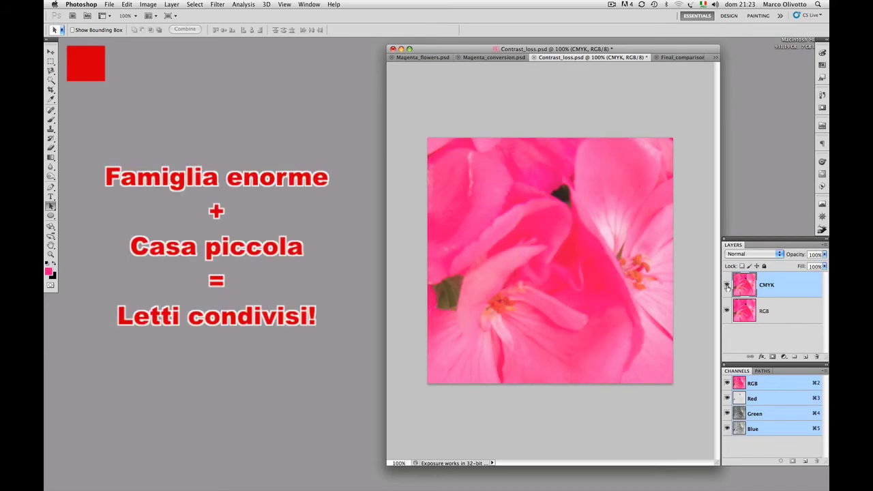
Bring the Magenta_flowers.psd document back to the front
left_click(422, 57)
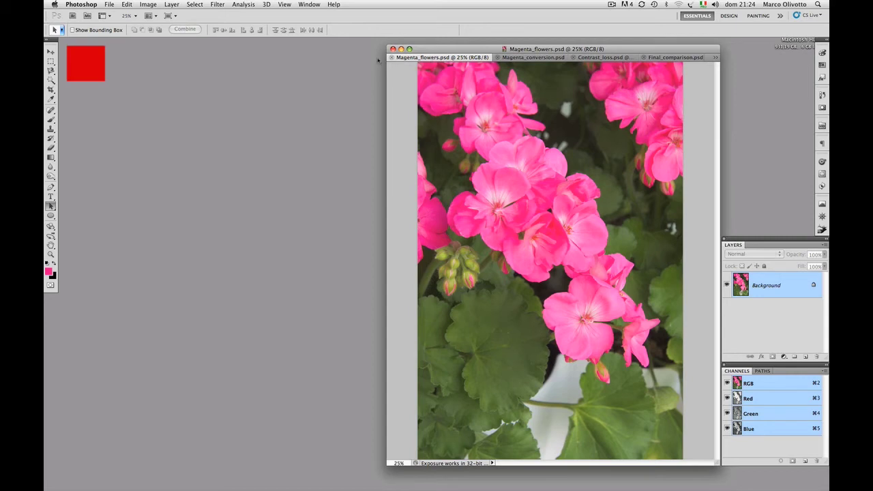
Duplicate the flower photo, naming the copy 'Magenta_flowers straightforward CMYK'
left_click(146, 6)
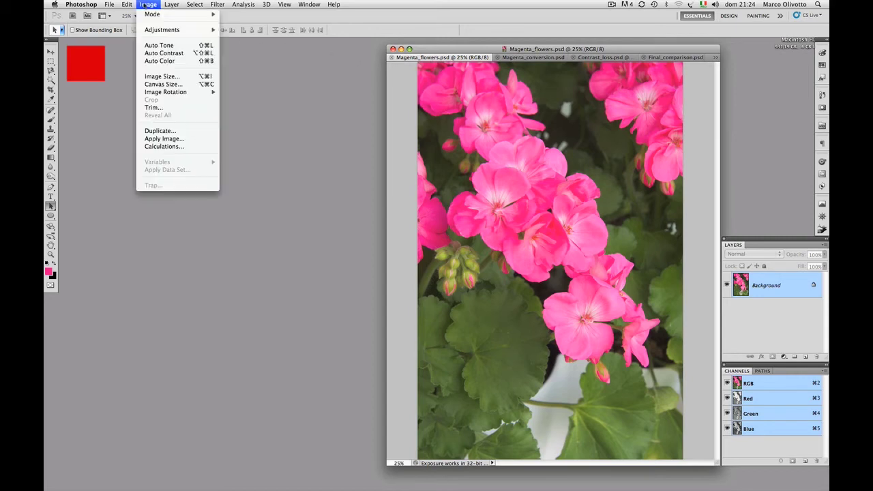
left_click(160, 130)
left_click(439, 240)
key("BackSpace")
key("BackSpace")
key("BackSpace")
type("straightfor")
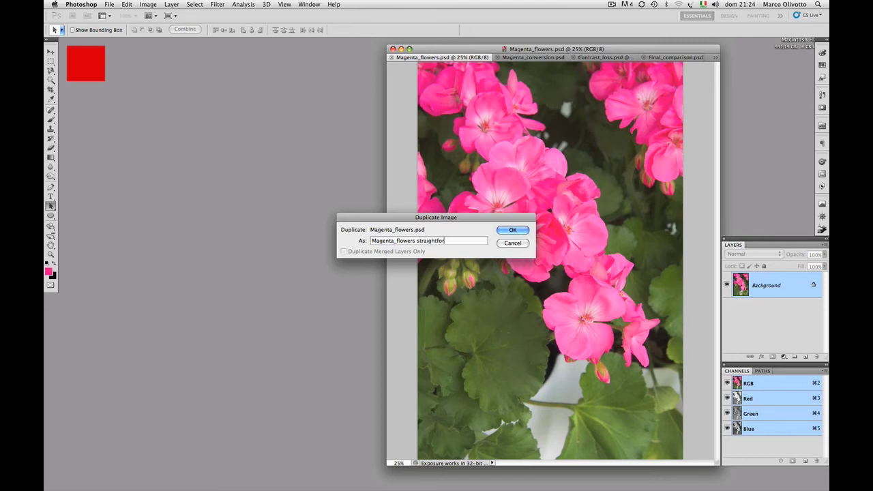
type("ward CMYK")
Create the duplicate and convert it to CMYK Color mode
left_click(519, 229)
left_click(153, 5)
mouse_move(152, 14)
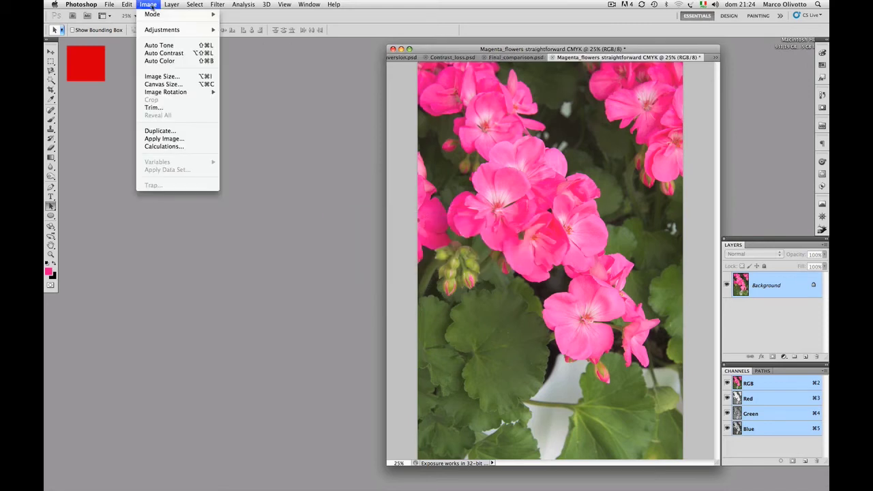
left_click(235, 56)
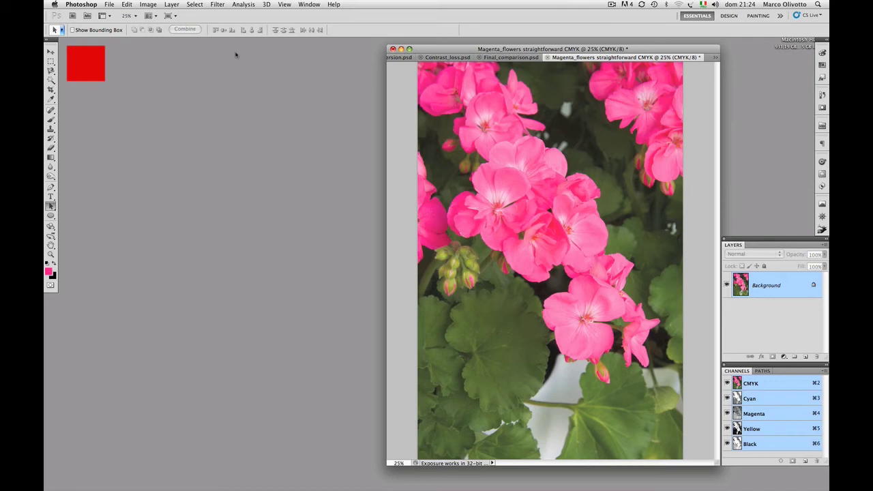
Return to the original Magenta_flowers.psd and turn the gamut warning on
left_click(309, 4)
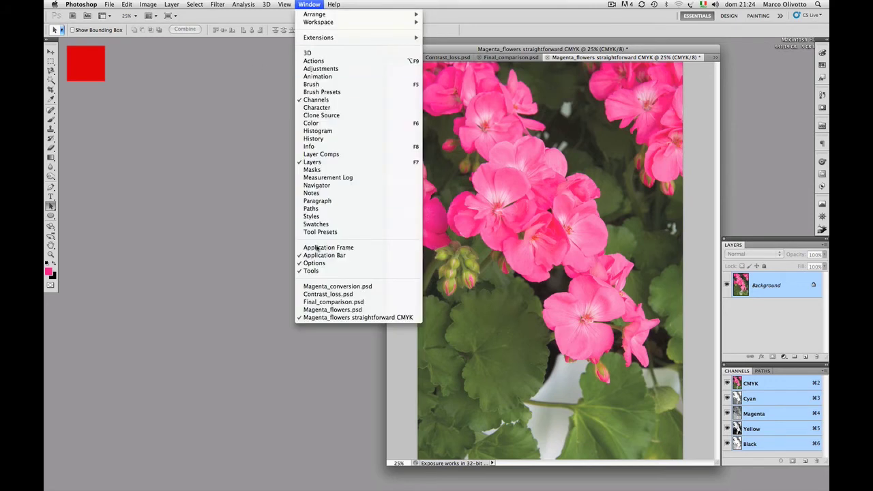
left_click(324, 309)
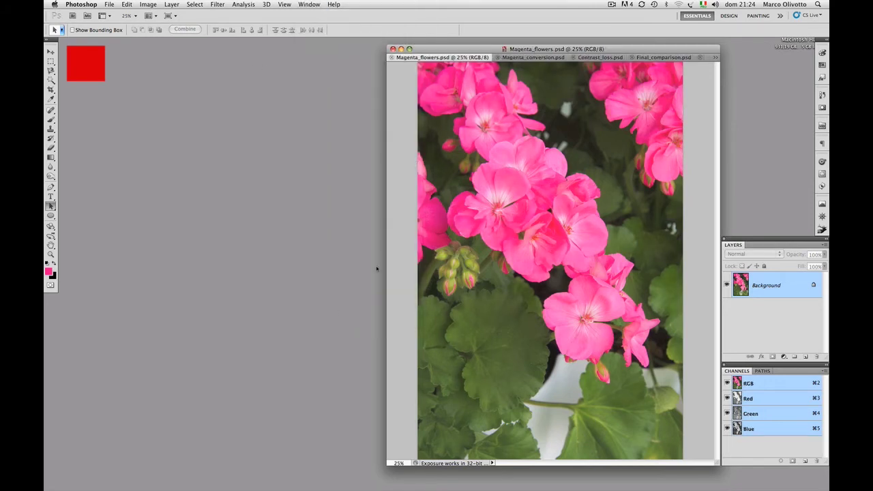
left_click(287, 4)
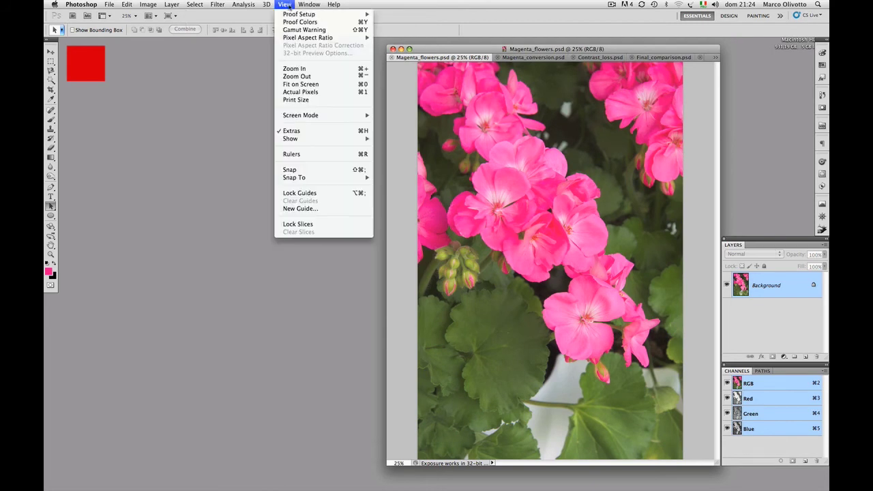
left_click(290, 30)
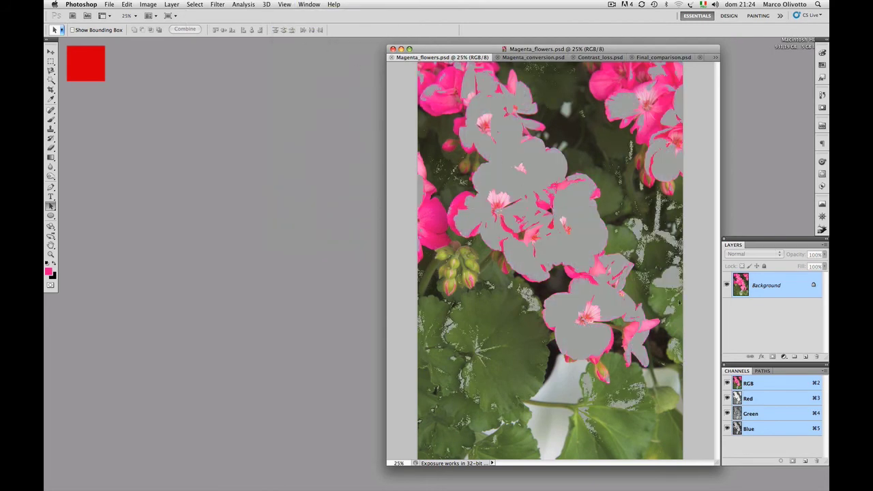
Add a Hue/Saturation layer lowering Magentas to Saturation -20 and Lightness -30
left_click(783, 356)
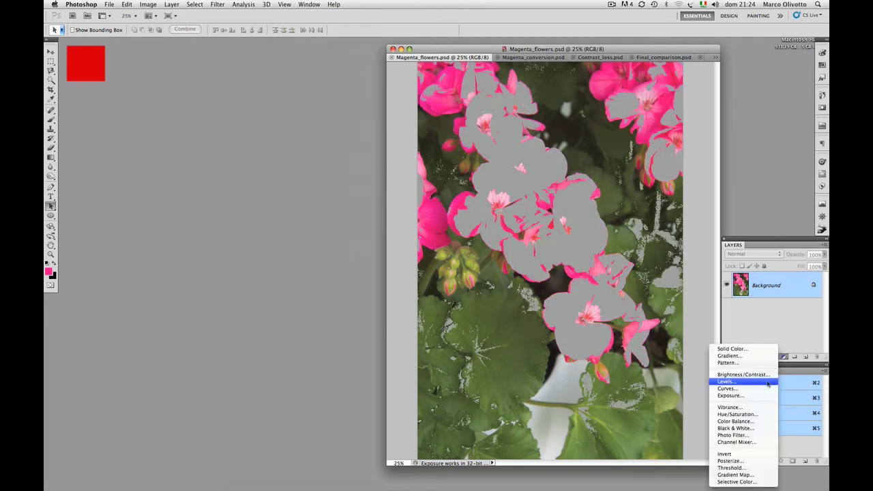
left_click(737, 414)
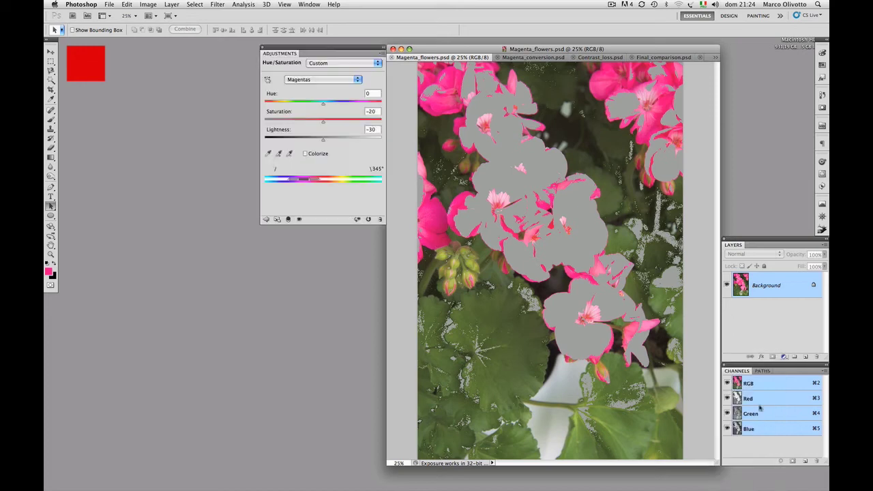
left_click(314, 79)
left_click(324, 121)
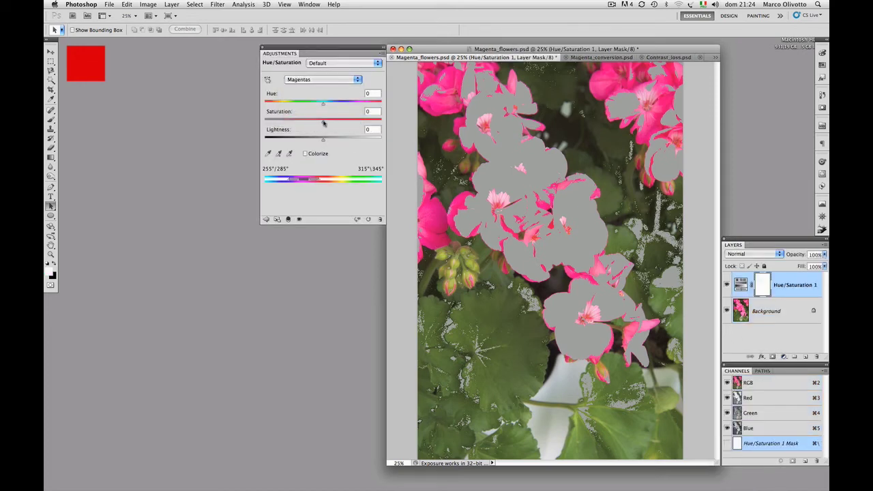
mouse_move(323, 122)
left_mouse_down()
mouse_move(270, 122)
mouse_move(311, 124)
mouse_move(315, 142)
mouse_move(306, 141)
left_mouse_up()
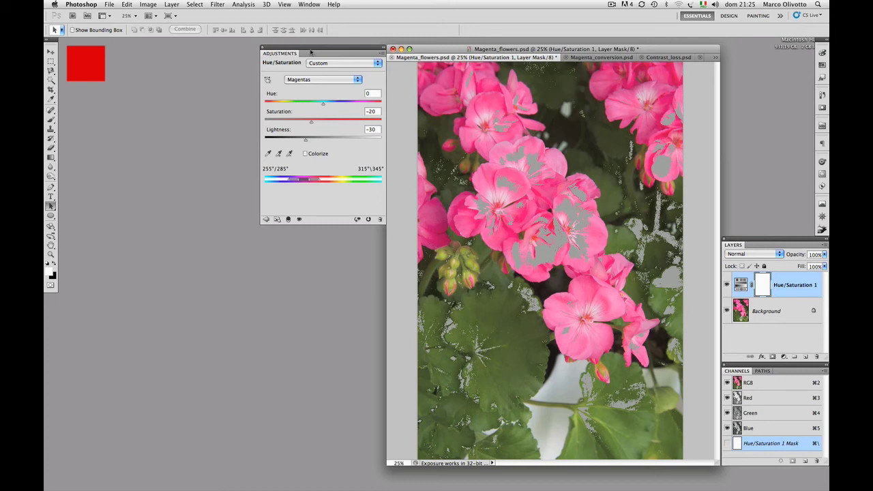
left_click(263, 49)
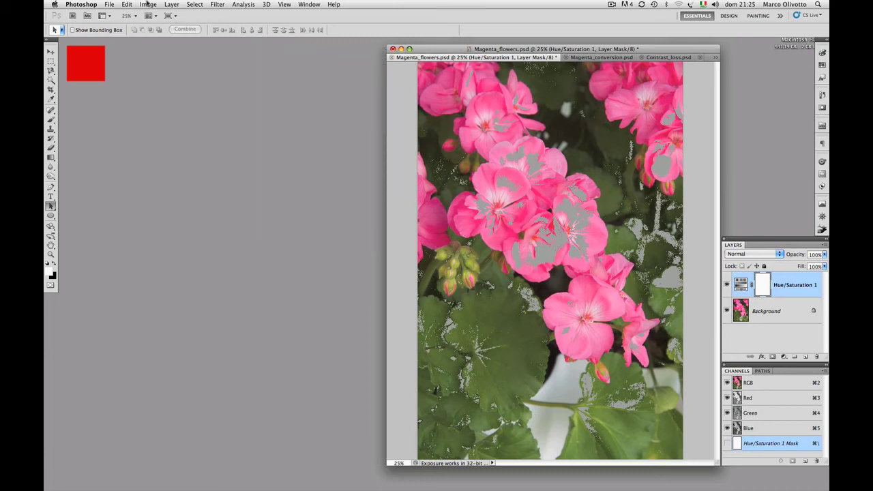
Turn off the gamut warning and toggle Hue/Saturation 1 to compare before and after
left_click(284, 4)
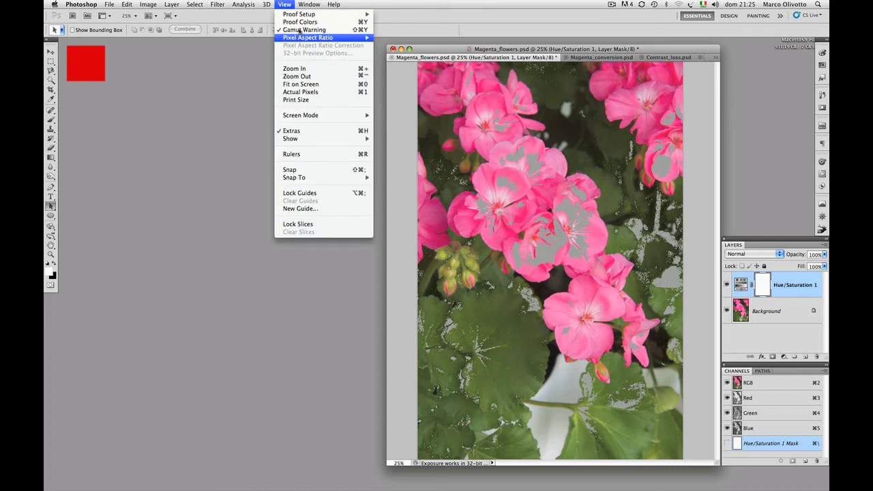
left_click(300, 30)
left_click(727, 284)
left_click(727, 284)
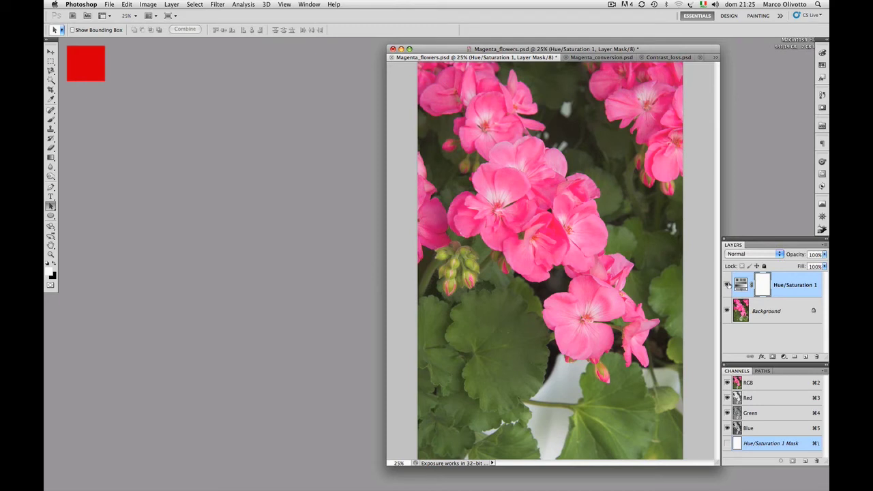
left_click(726, 284)
left_click(726, 284)
left_click(284, 4)
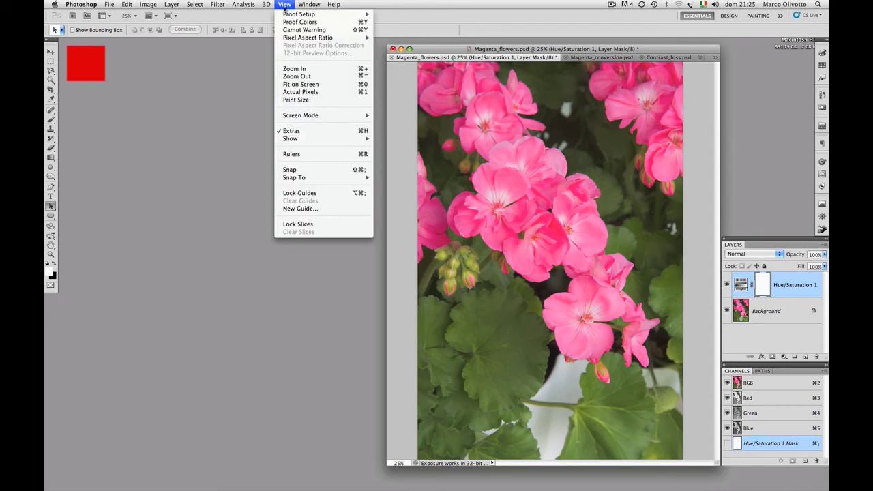
left_click(292, 23)
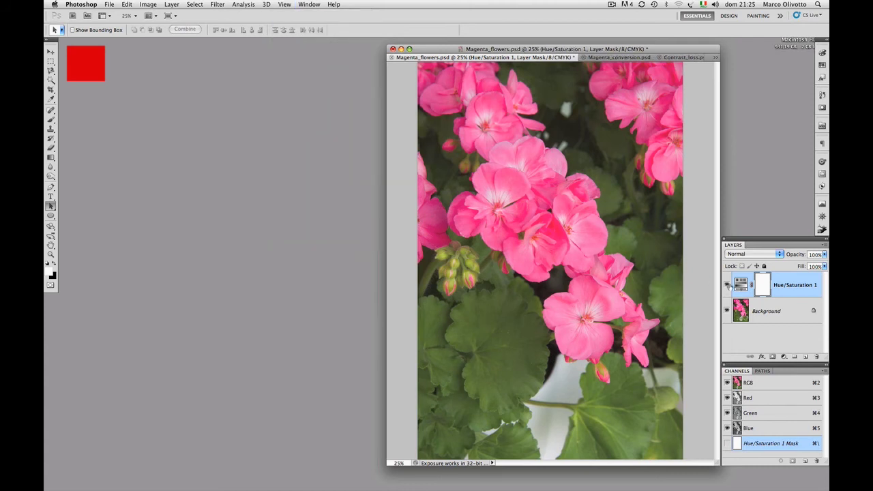
left_click(727, 285)
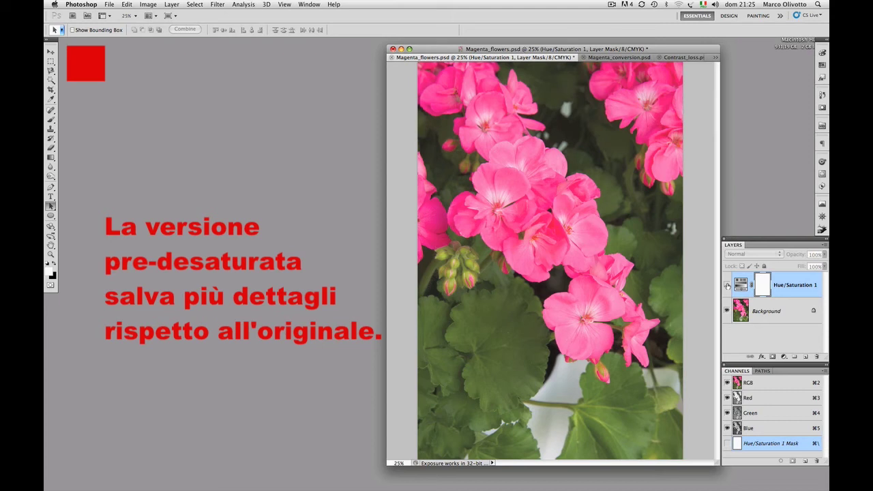
left_click(726, 285)
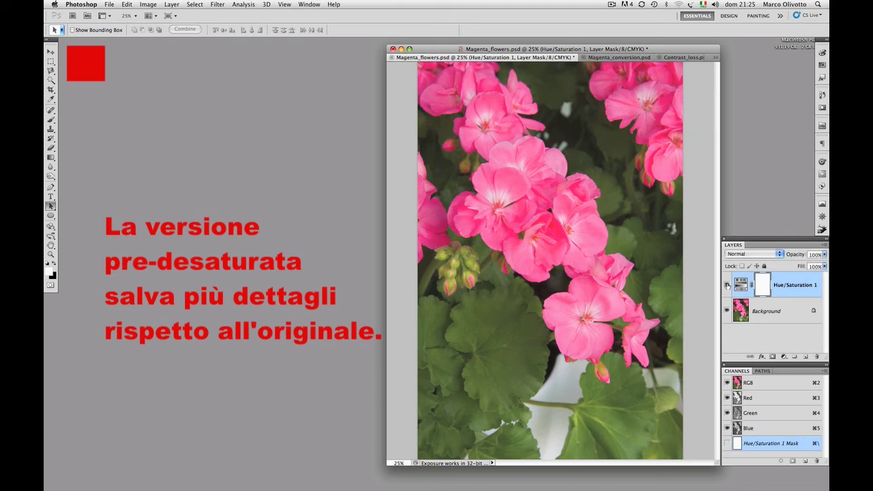
left_click(727, 285)
left_click(727, 285)
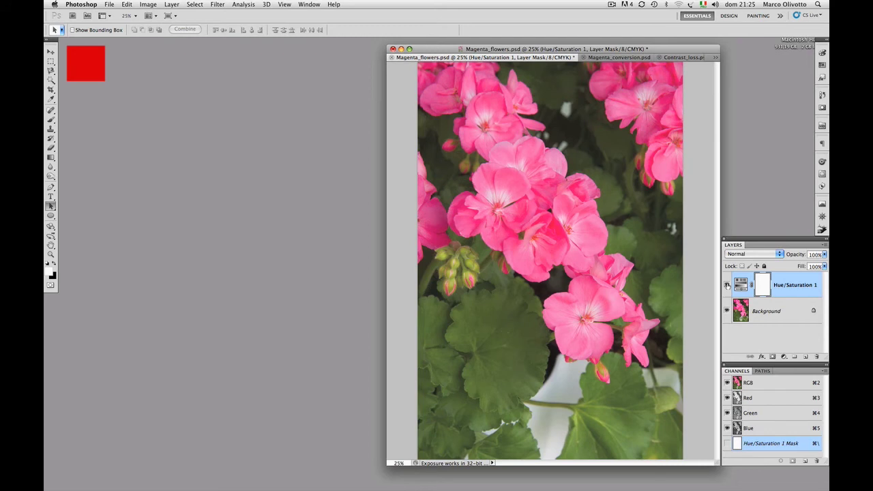
left_click(289, 4)
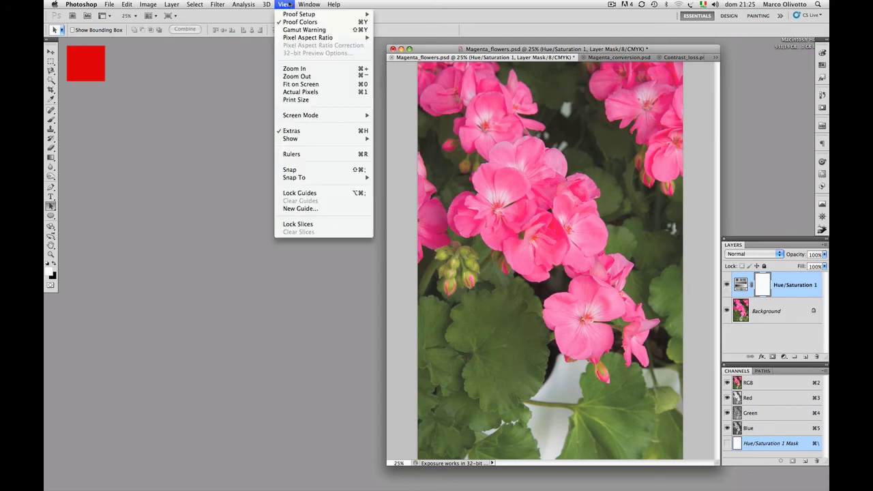
left_click(291, 22)
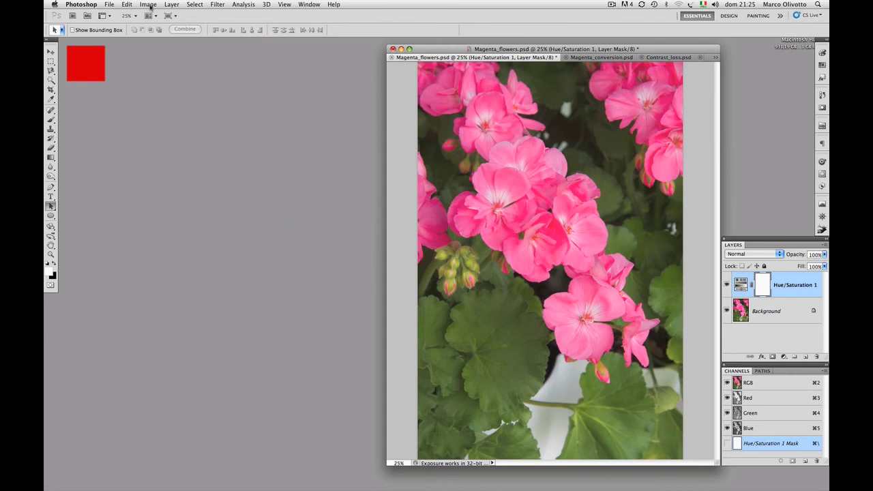
Duplicate the image as 'Magenta_flowers desaturated CMYK'
left_click(149, 6)
left_click(176, 134)
key("Right")
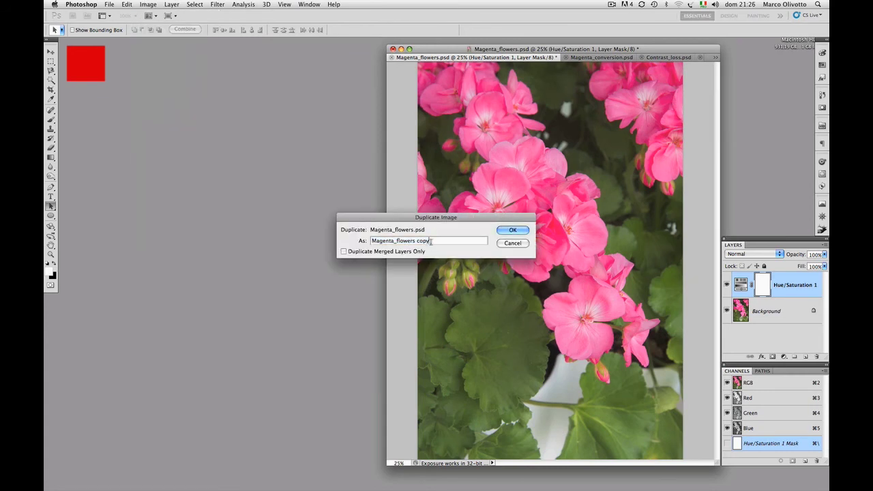
key("BackSpace")
key("BackSpace")
key("BackSpace")
key("BackSpace")
type("desaturated CM")
type("YK")
key("Return")
Flatten the duplicate to one Background layer and convert it to CMYK Color
left_click(216, 4)
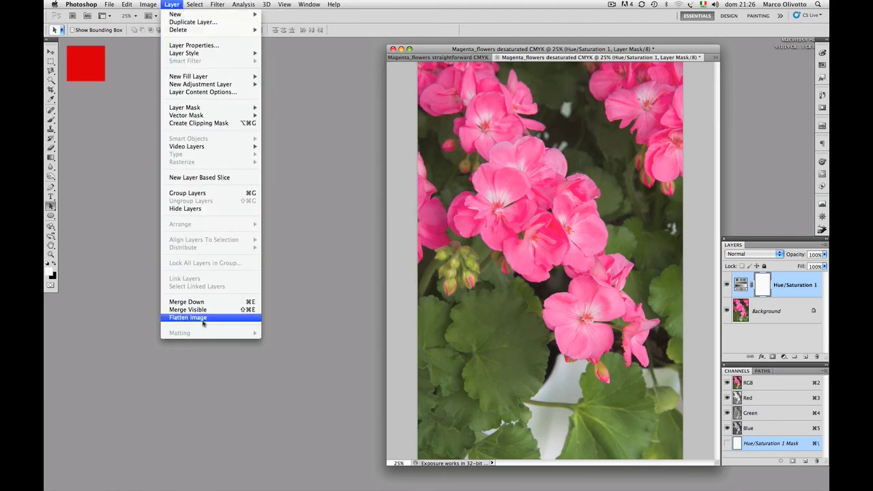
left_click(203, 318)
left_click(148, 5)
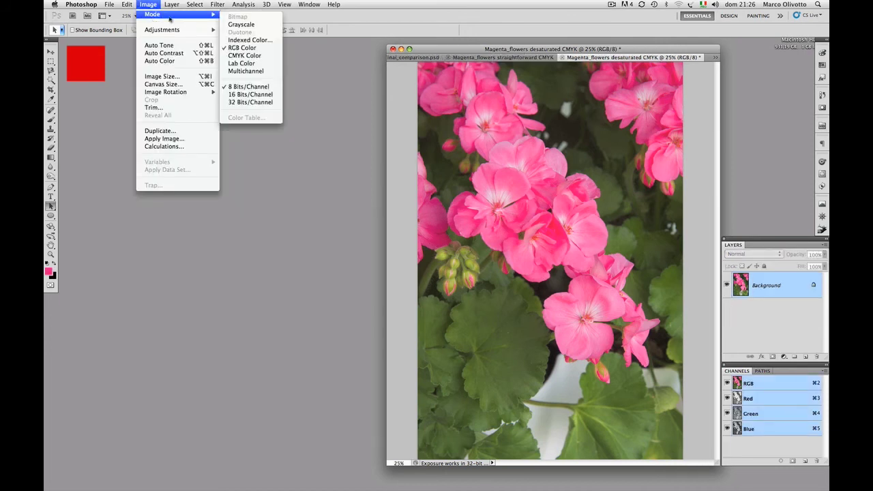
left_click(250, 55)
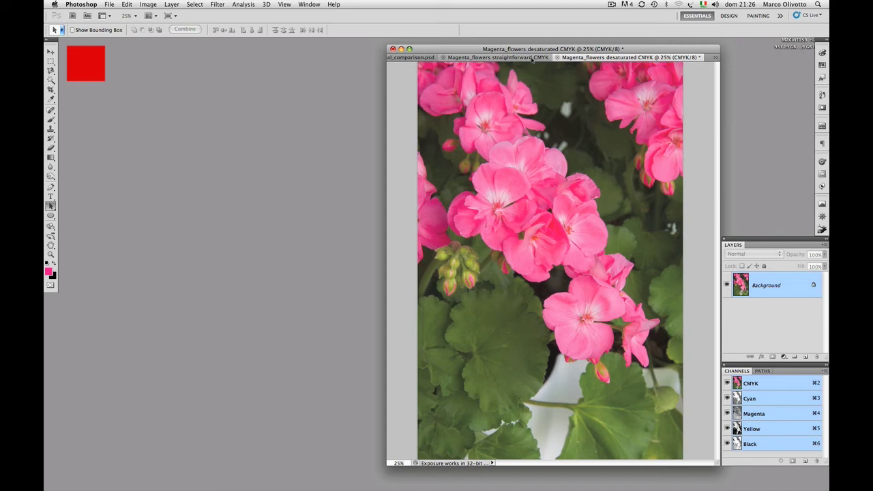
Compare the straightforward and desaturated CMYK copies, then switch to Final_comparison.psd
left_click(532, 57)
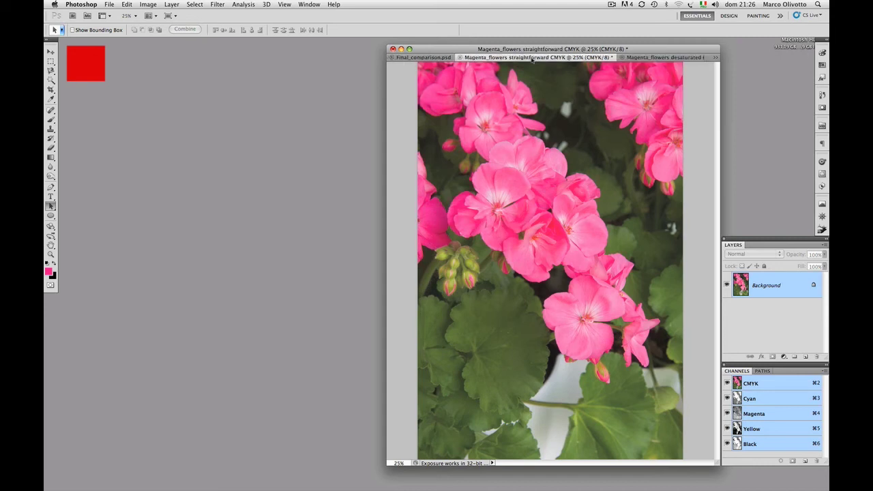
left_click(652, 58)
left_click(664, 58)
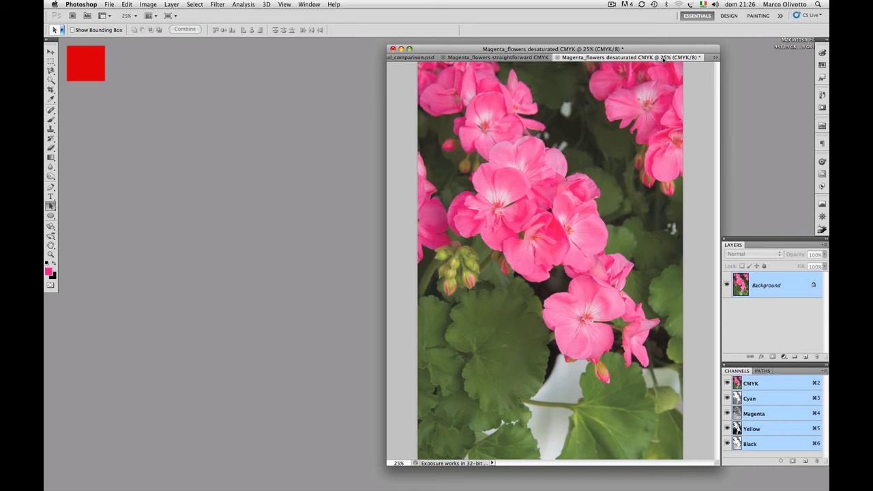
left_click(418, 58)
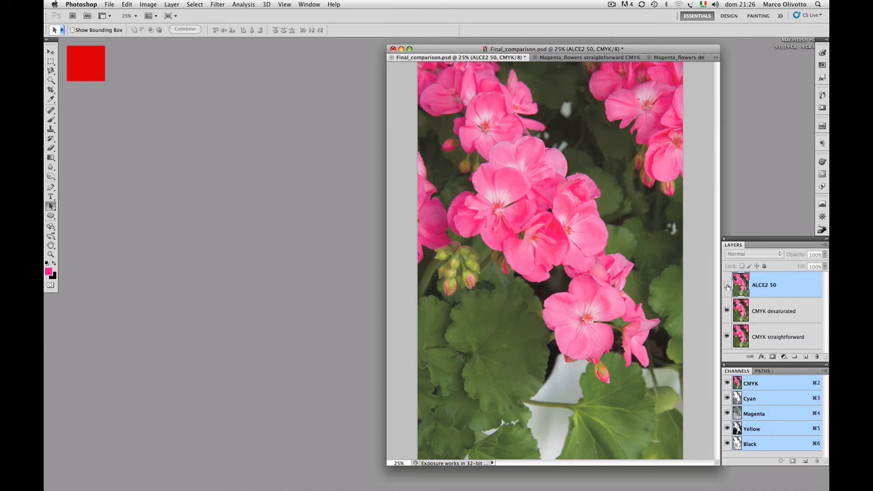
Toggle ALCE2 50 to compare, leave it visible, and give it a white layer mask
left_click(726, 285)
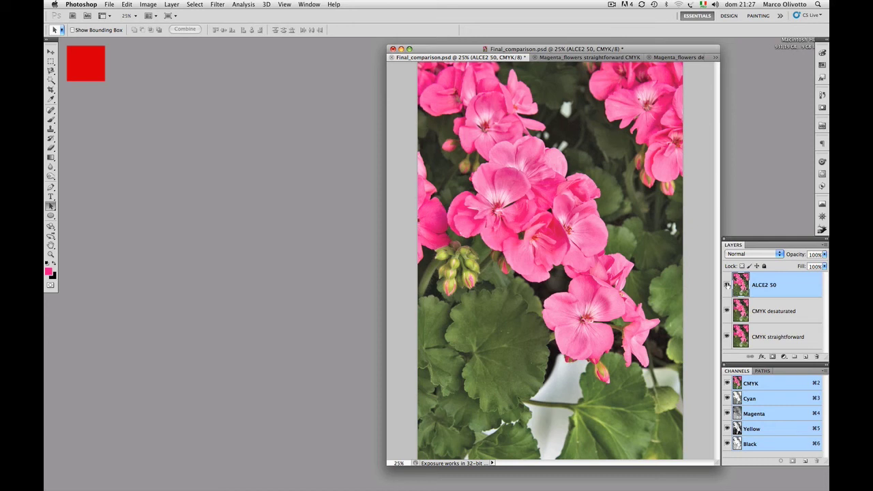
left_click(726, 285)
left_click(726, 285)
left_click(773, 356)
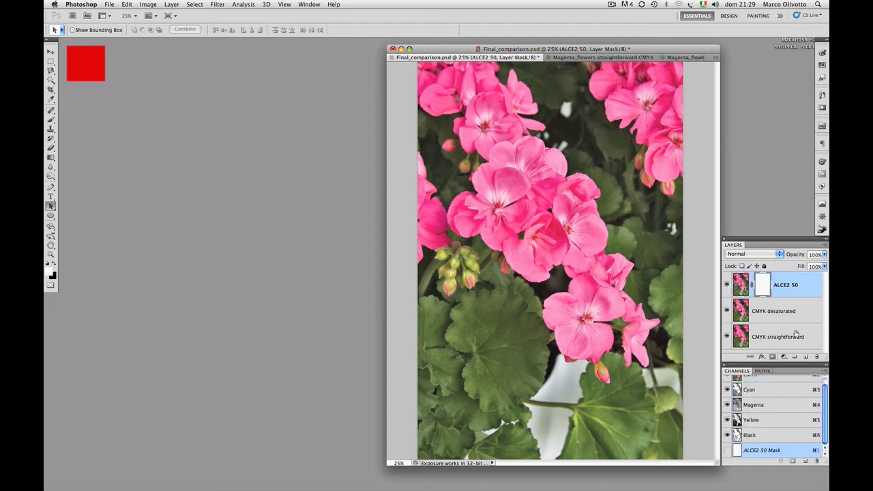
left_click(148, 4)
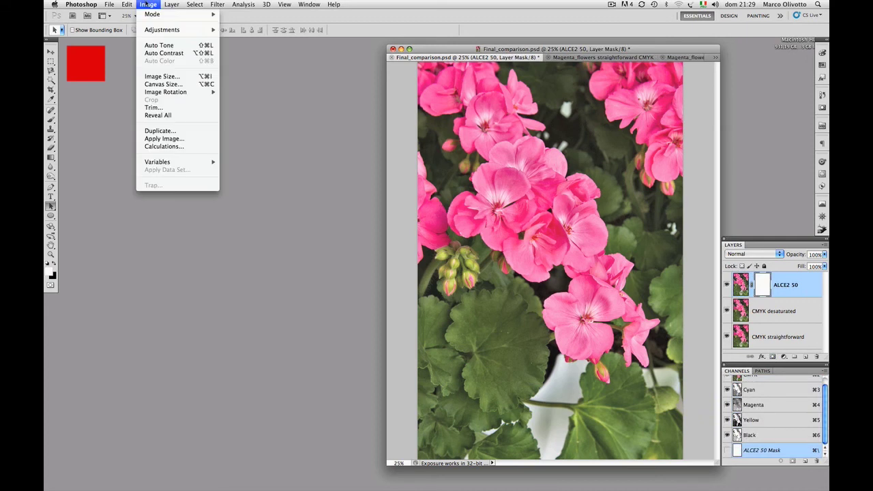
Apply the Cyan channel of CMYK straightforward into the ALCE2 50 layer mask
left_click(163, 138)
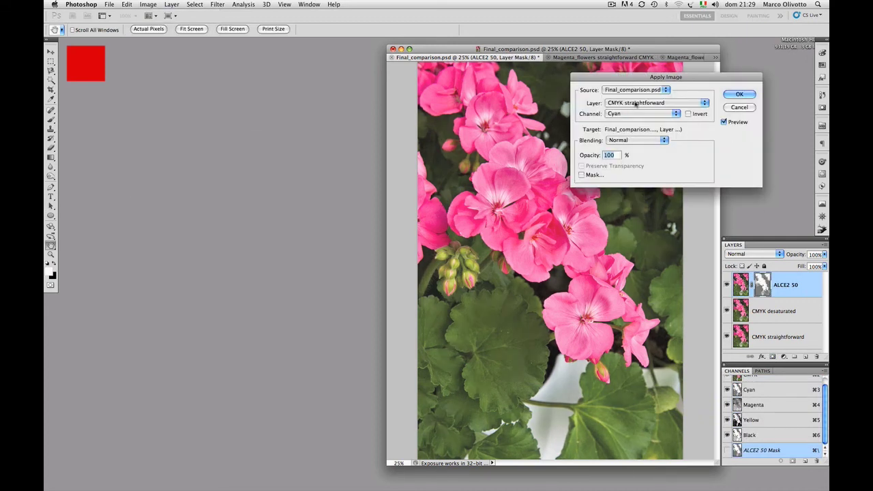
left_click(739, 94)
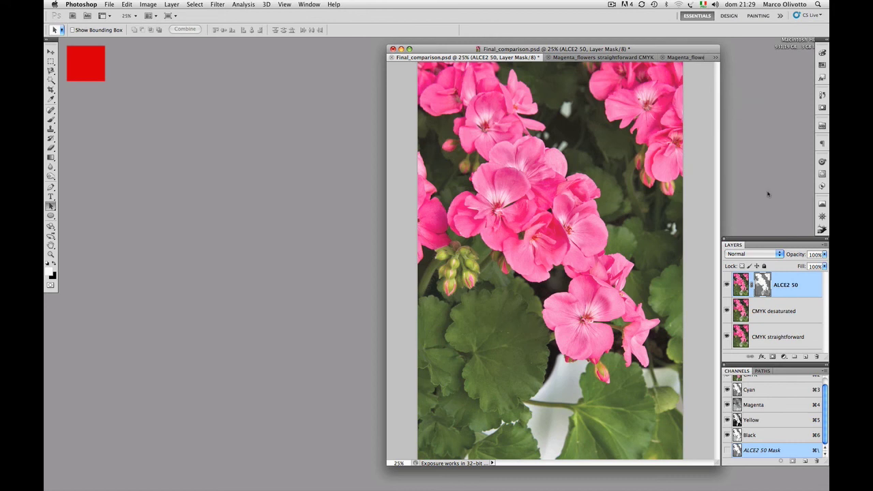
left_click(762, 285, "alt")
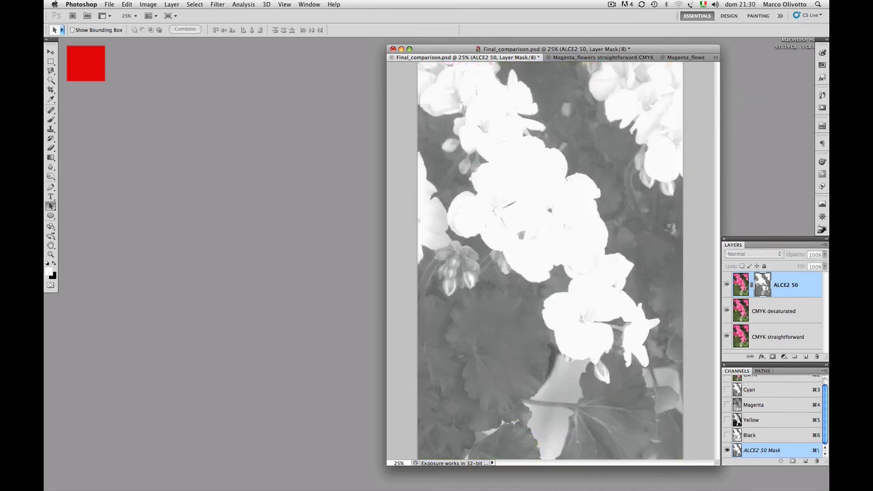
key("ctrl+2")
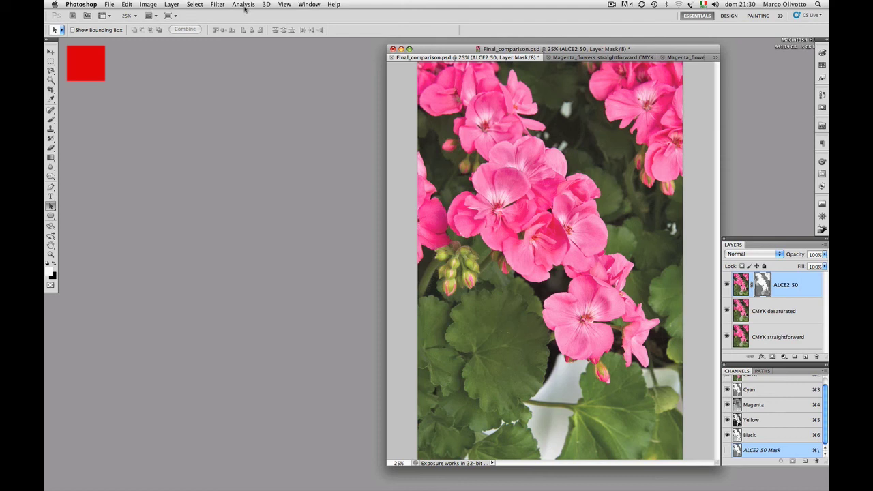
Blur the mask with a radius 20 Gaussian blur, then toggle layers to compare
left_click(217, 5)
mouse_move(222, 95)
left_click(321, 124)
left_click(362, 61)
left_click(727, 337, "alt")
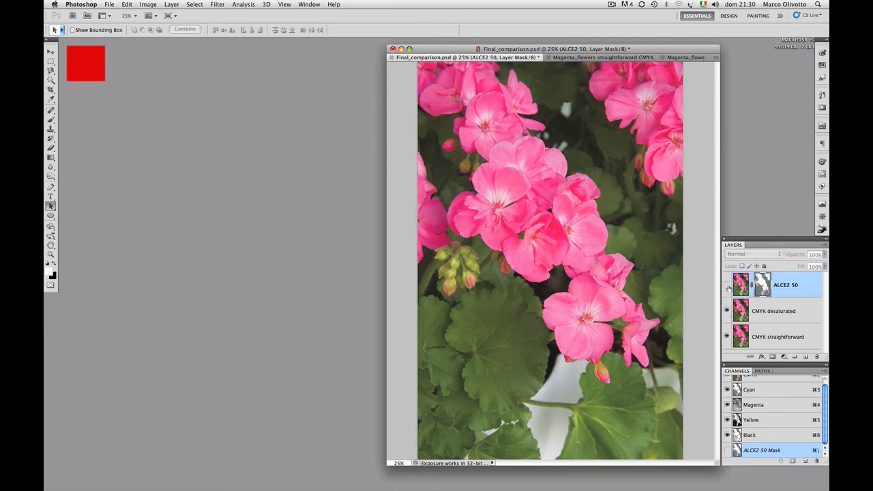
left_click(727, 285)
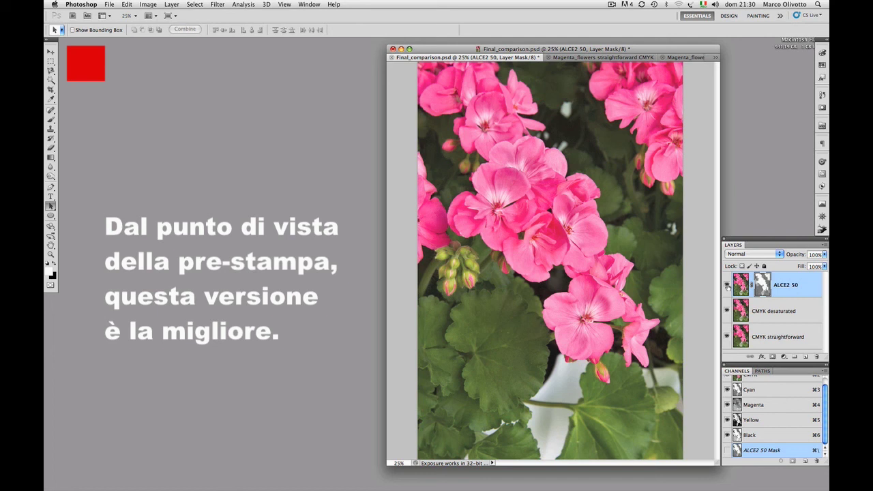
left_click(716, 58)
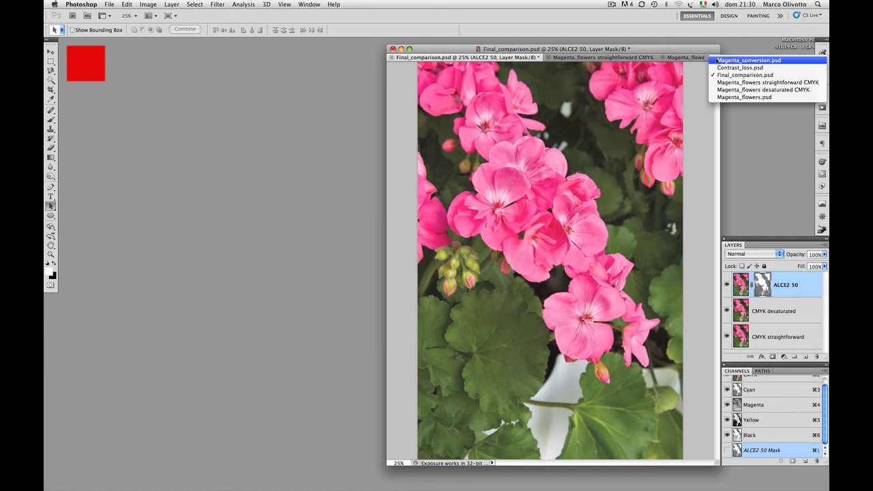
left_click(733, 96)
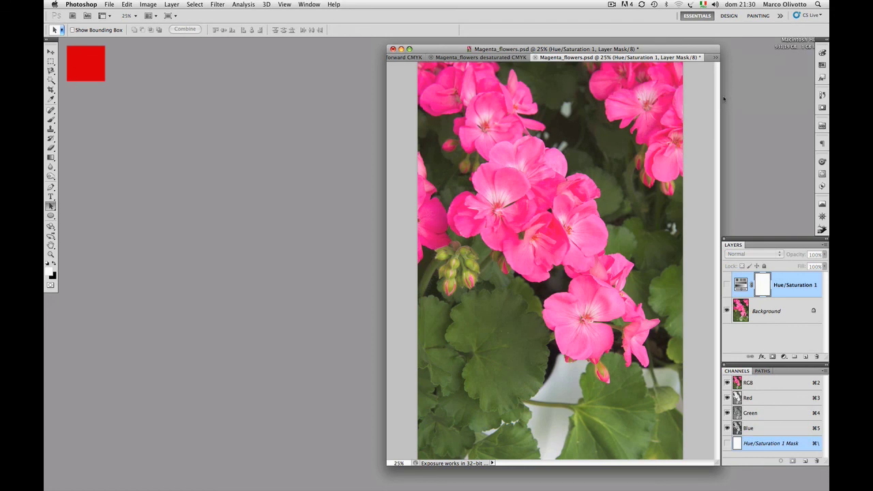
left_click(717, 59)
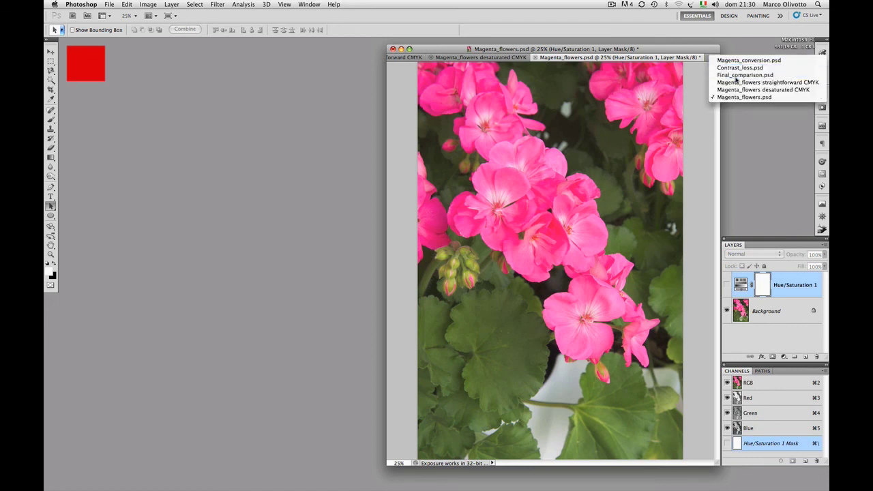
left_click(735, 75)
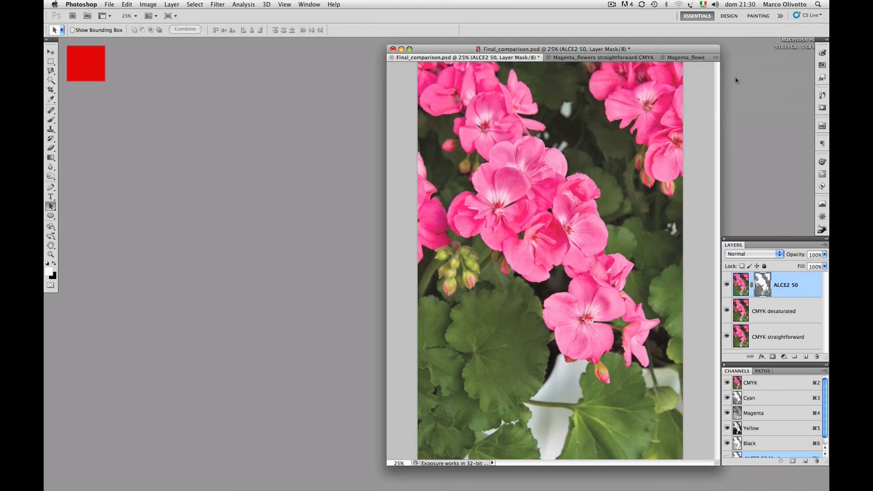